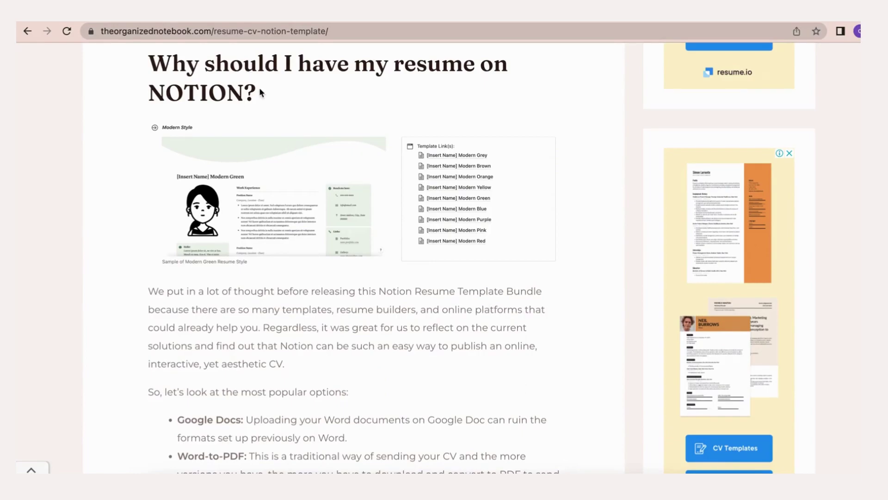
Scroll the resume template article down to the 'Get this template' Gumroad button.
scroll(266, 117, "down", 5)
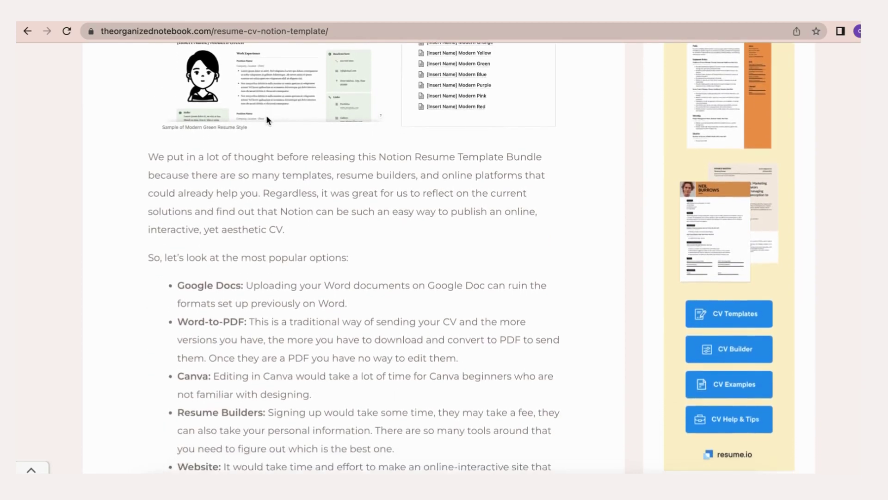
scroll(218, 230, "down", 1)
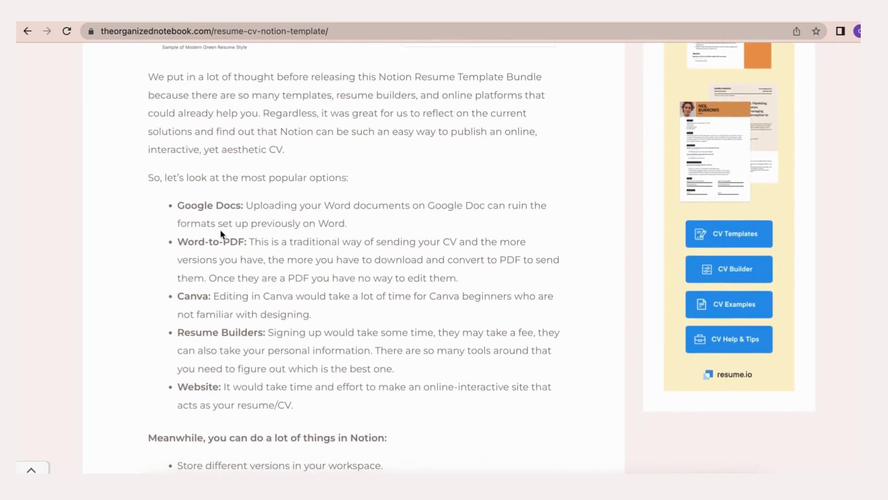
scroll(209, 291, "down", 3)
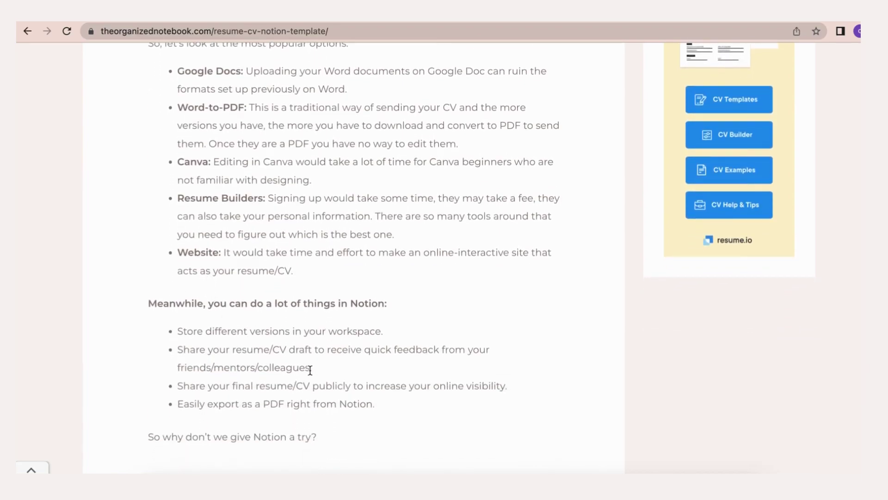
scroll(310, 370, "down", 1)
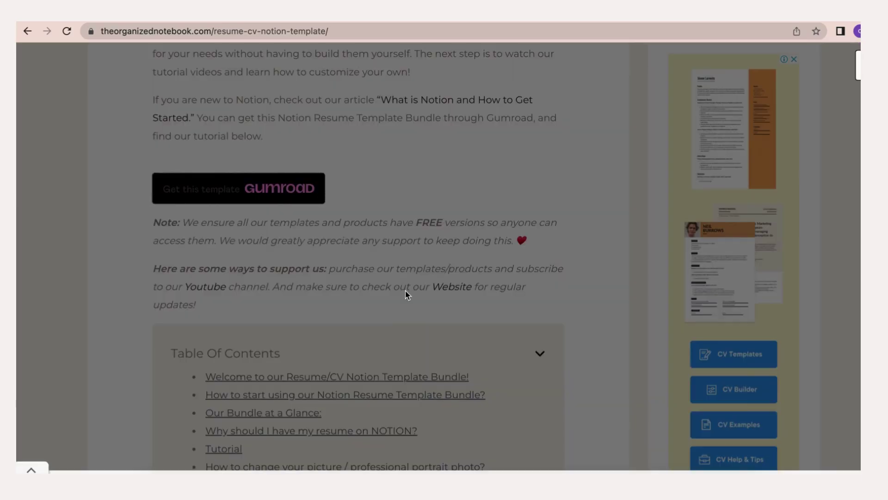
Enter a fair price of 0 and add the Resume & CV bundle to the cart.
scroll(473, 279, "down", 6)
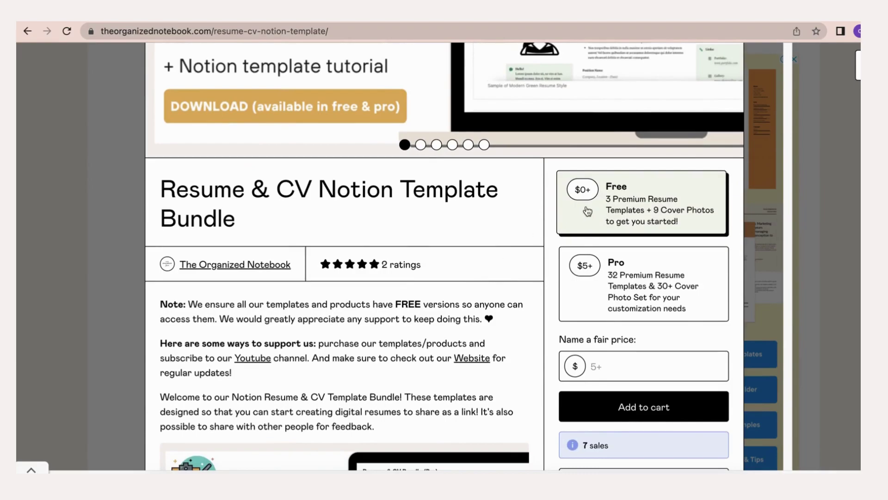
left_click(602, 373)
type("0")
left_click(622, 412)
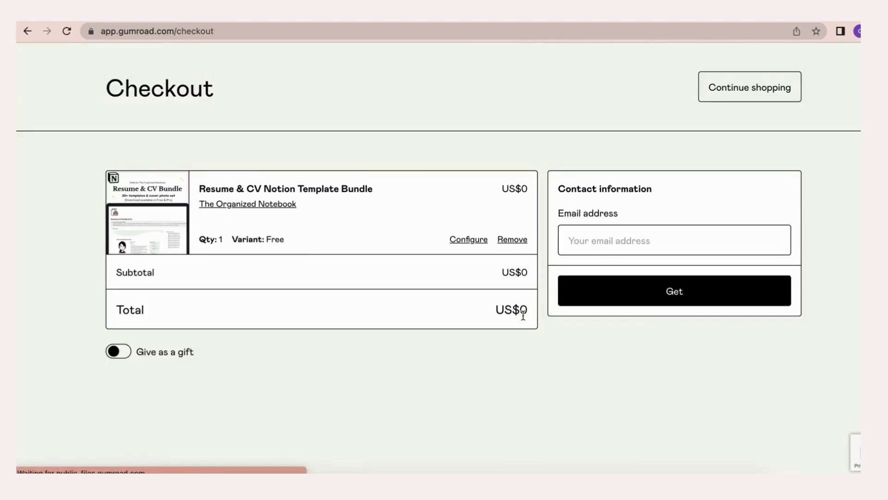
Fill in the contact e-mail, claim the bundle for free, and follow its Notion template link.
left_click(619, 250)
left_click(647, 274)
left_click(660, 296)
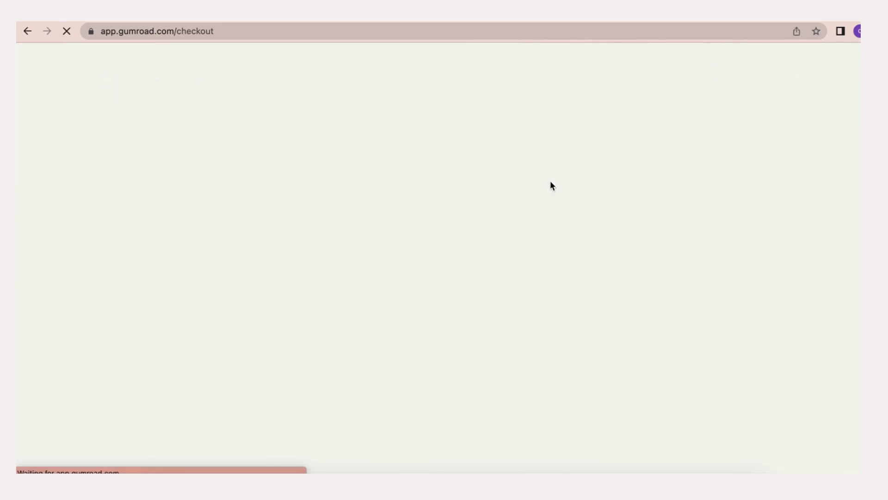
scroll(465, 208, "down", 3)
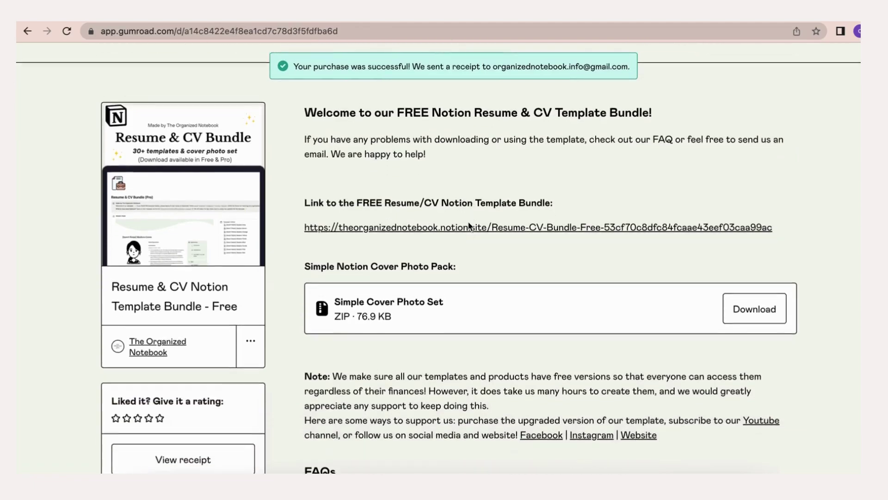
left_click(462, 201)
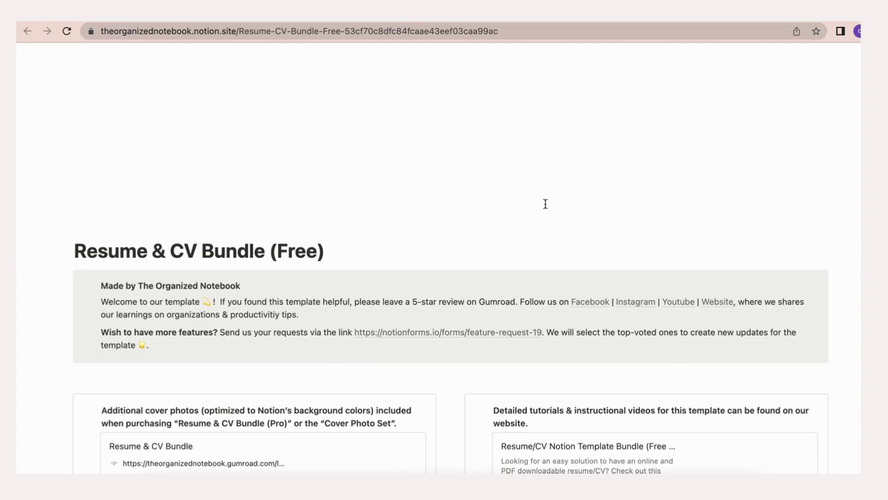
Duplicate the shared Resume & CV Bundle (Free) page into your own workspace.
left_click(766, 57)
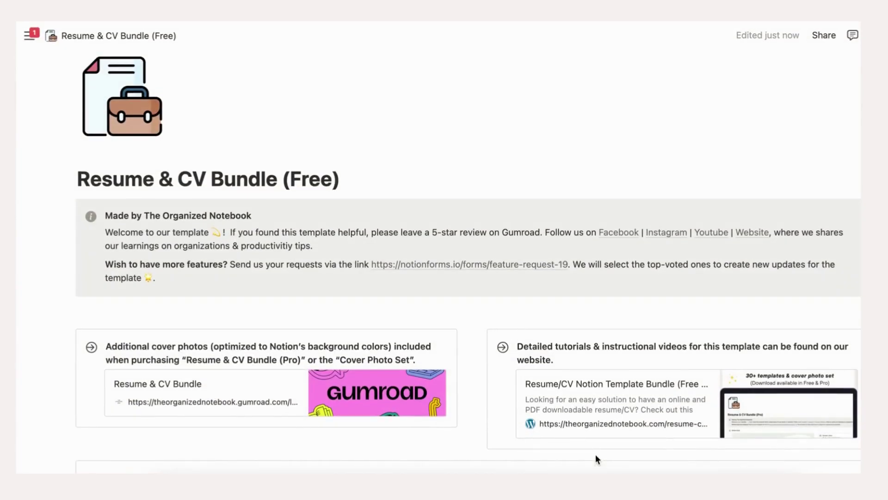
Scroll down through the bundle's resume style sections and back up again.
scroll(577, 311, "down", 4)
scroll(577, 311, "down", 8)
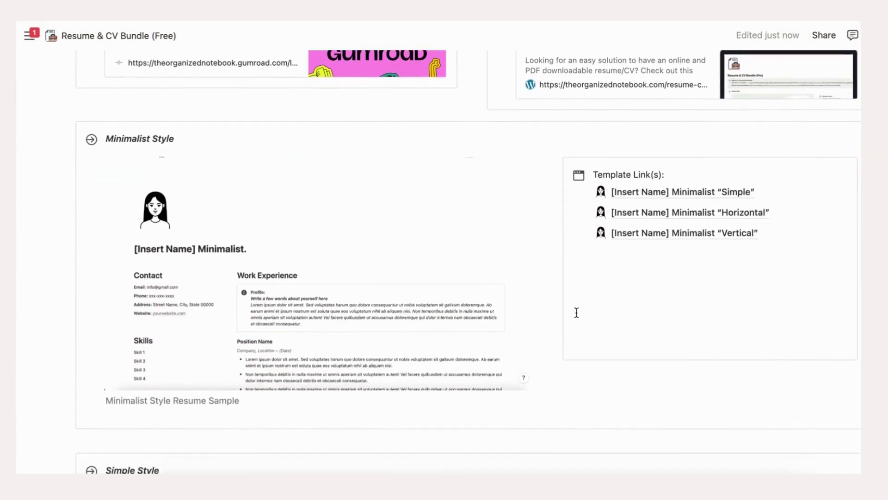
scroll(576, 313, "down", 13)
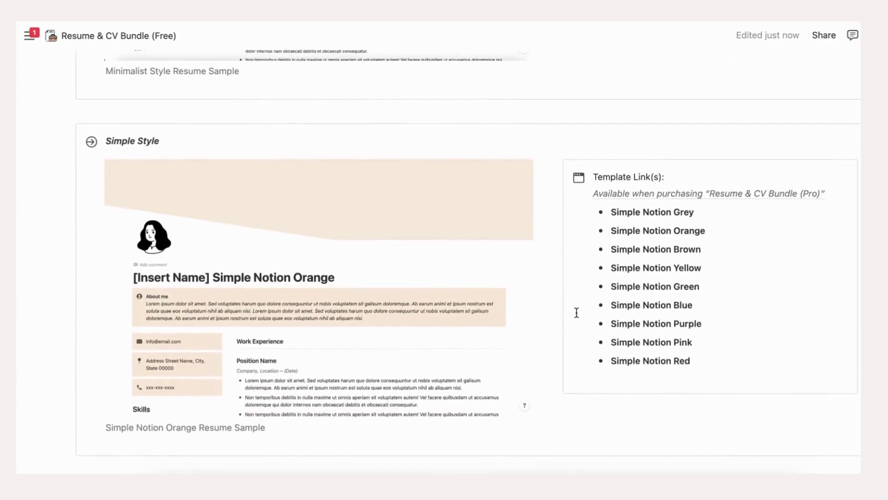
scroll(577, 312, "down", 12)
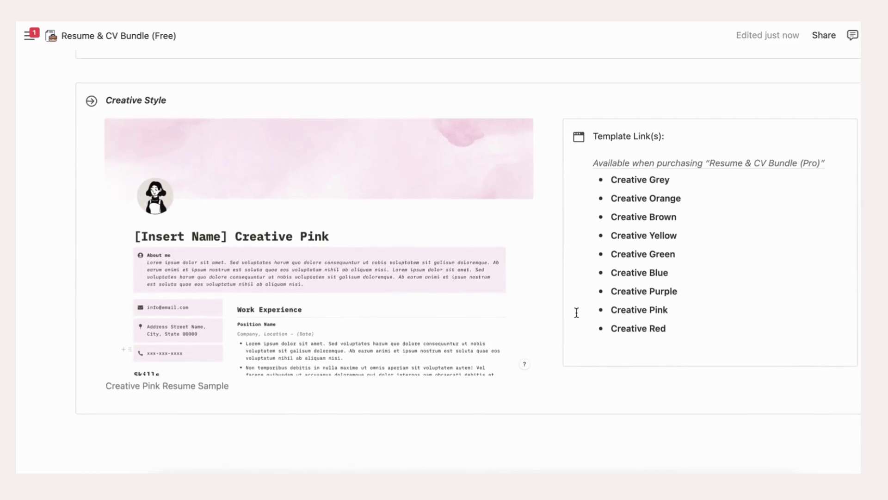
scroll(576, 313, "up", 20)
scroll(576, 313, "up", 7)
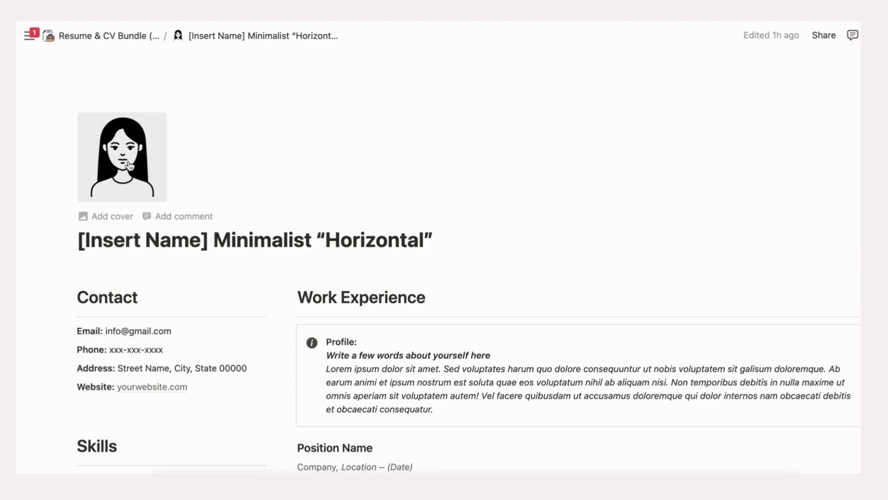
Look through the page icon's Custom options, then remove the avatar icon from the resume.
left_click(130, 166)
left_click(121, 221)
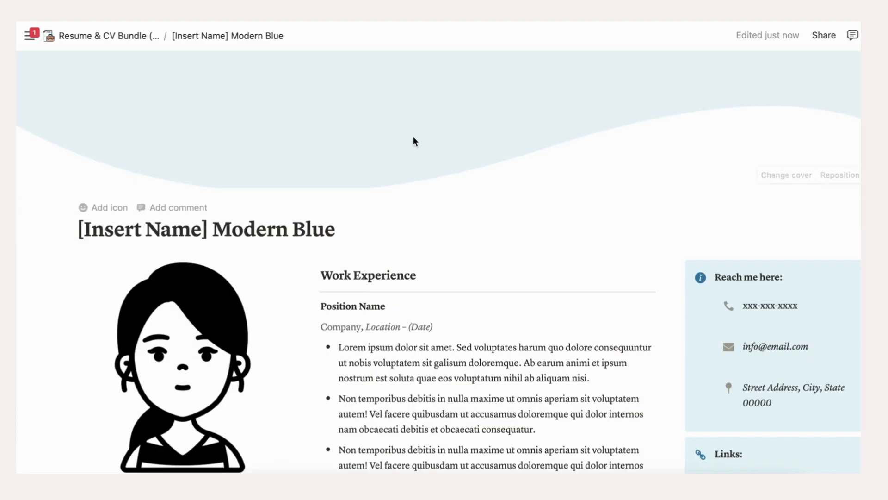
scroll(413, 136, "down", 3)
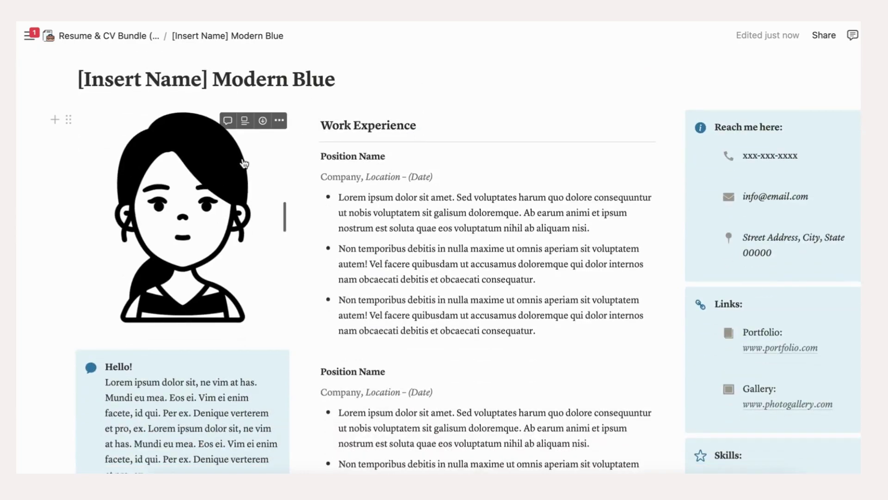
left_click(279, 121)
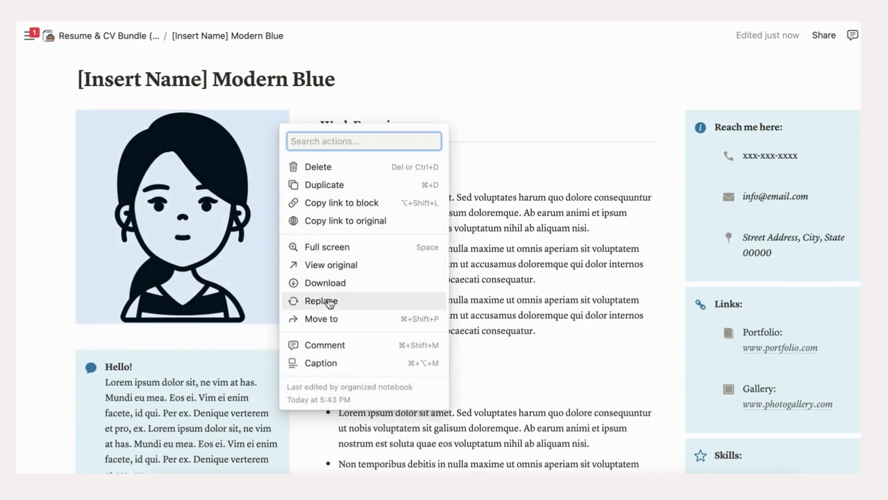
left_click(381, 83)
mouse_move(301, 167)
left_mouse_down()
mouse_move(328, 169)
mouse_move(304, 167)
left_mouse_up()
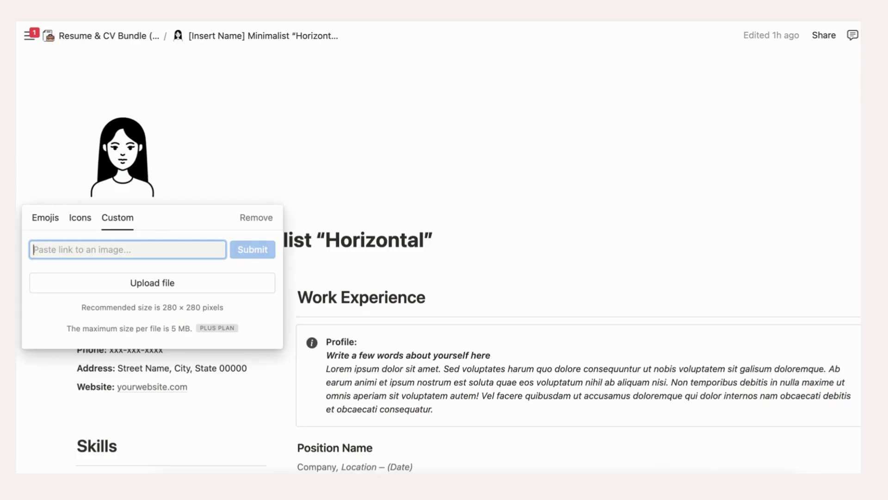
left_click(258, 219)
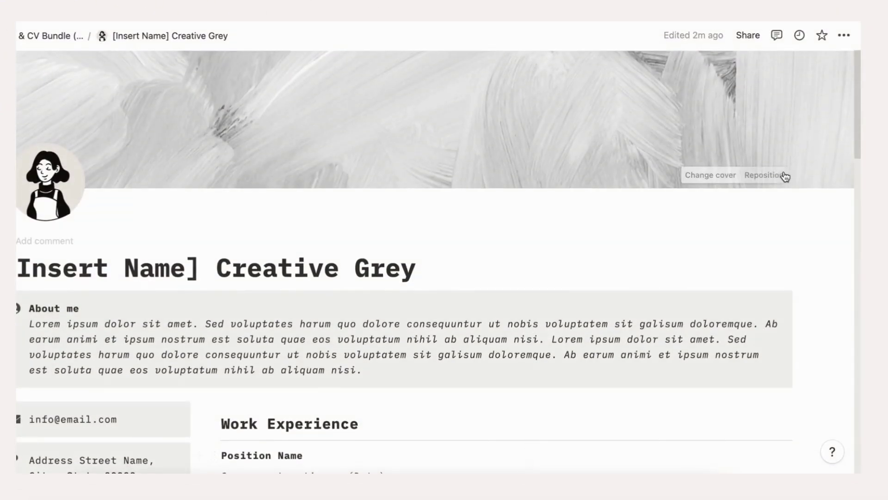
Change the page font from Default through Serif to Mono in the page style options.
left_click(844, 36)
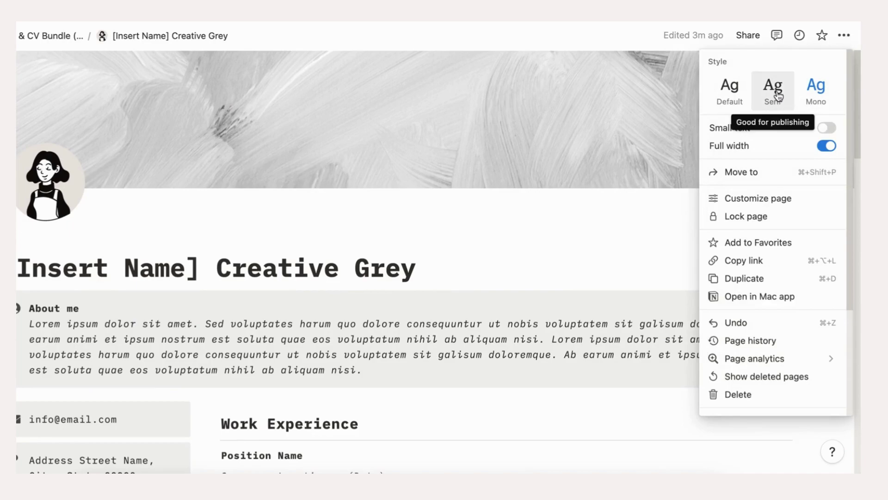
left_click(733, 108)
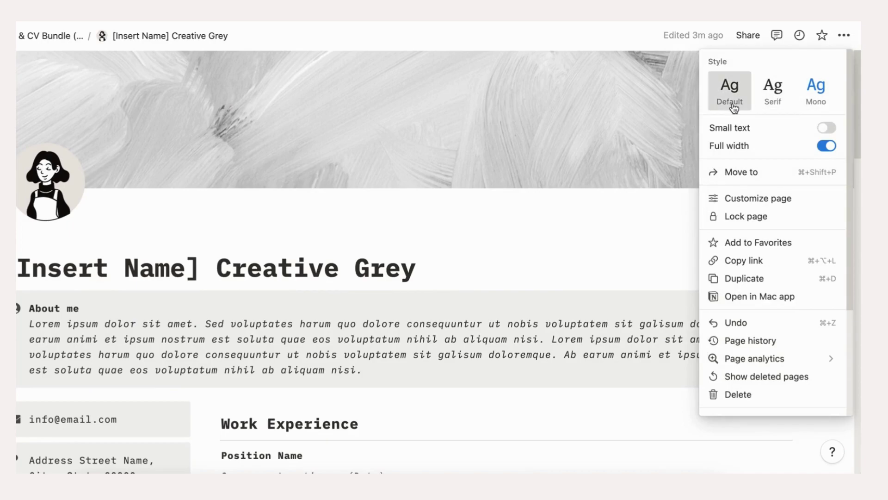
left_click(772, 102)
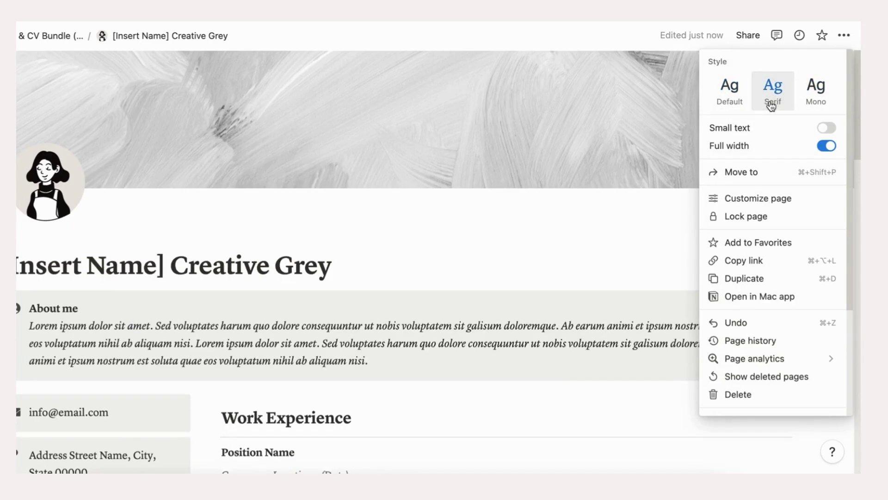
left_click(814, 102)
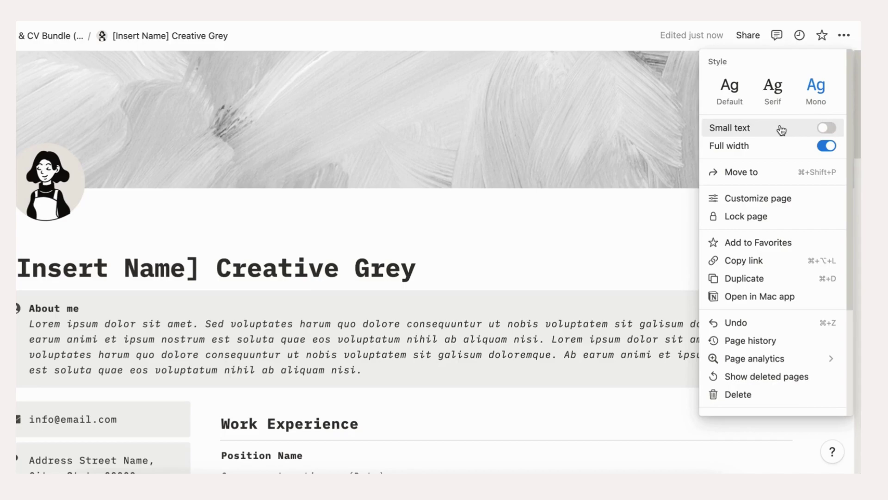
Toggle Small text and Full width off and back, keeping normal text and full width.
left_click(827, 131)
left_click(828, 132)
left_click(828, 146)
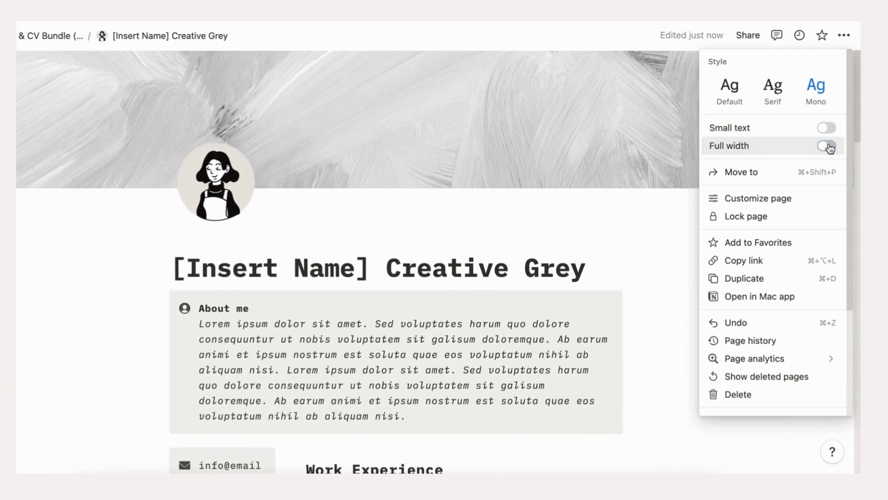
left_click(828, 146)
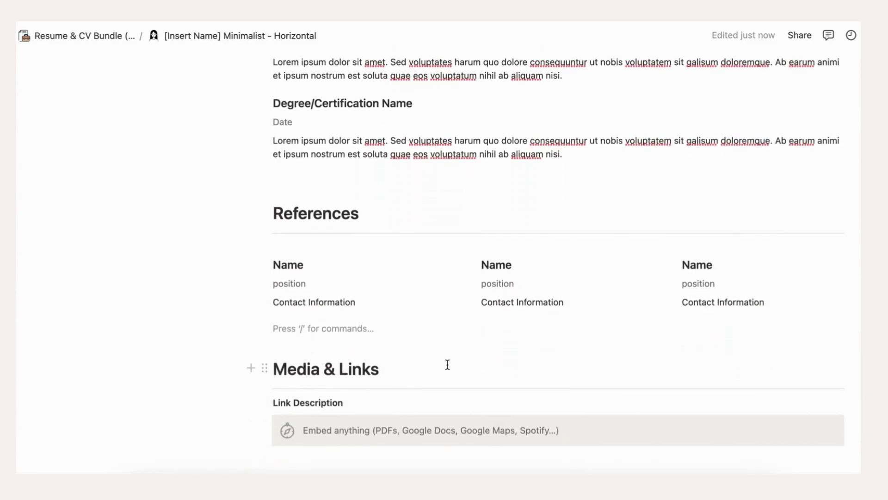
Add a Name block as a fourth References column, bold it, then delete it.
scroll(447, 364, "down", 1)
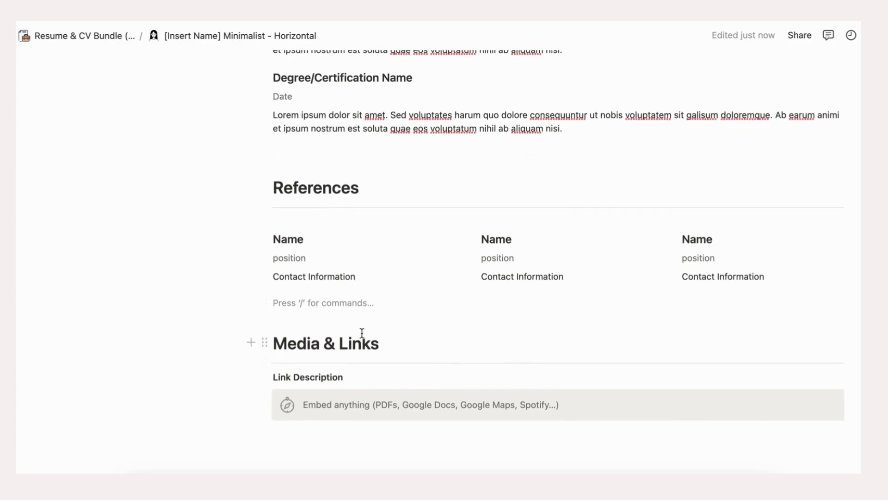
type("N")
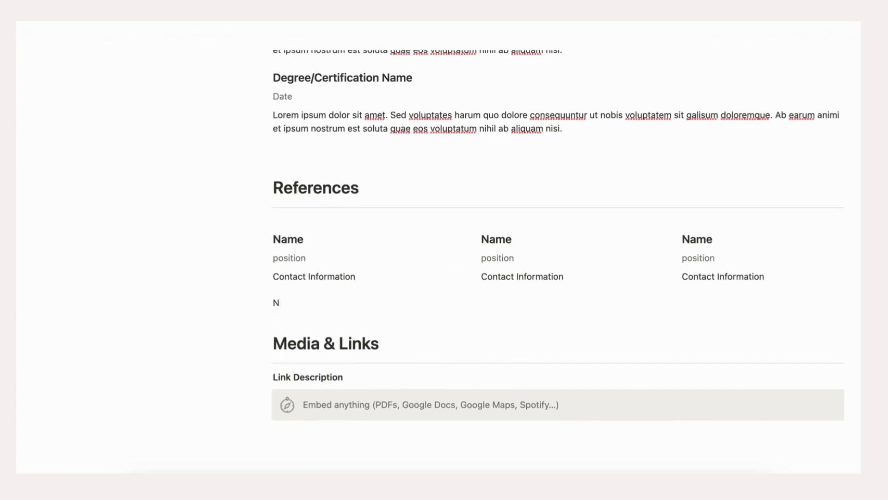
type("ame")
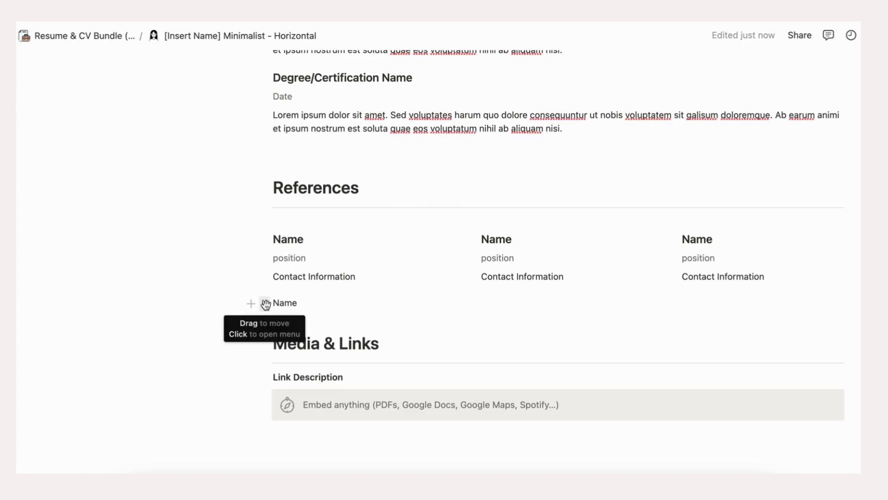
left_click_drag(266, 304, 859, 259)
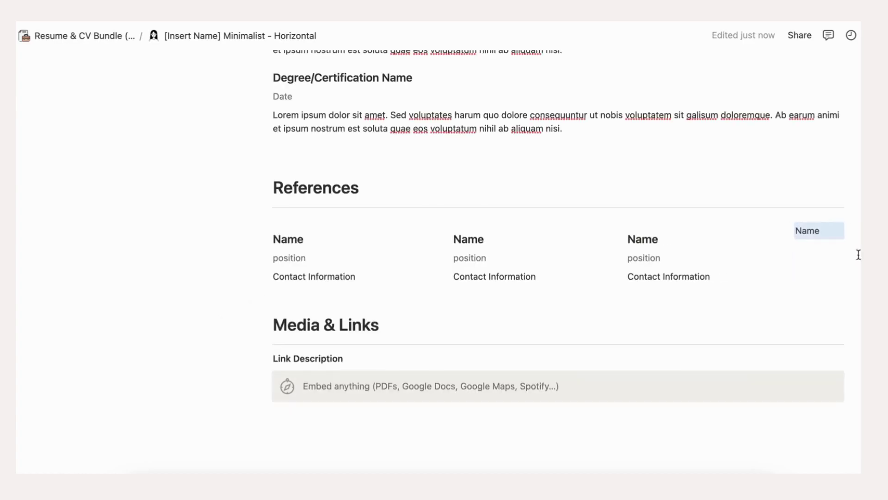
left_click(820, 231)
double_click(821, 232)
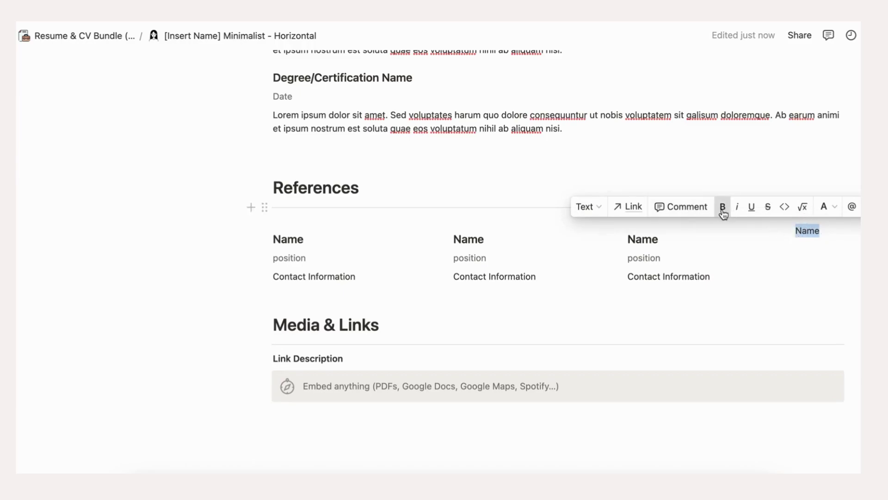
left_click(723, 214)
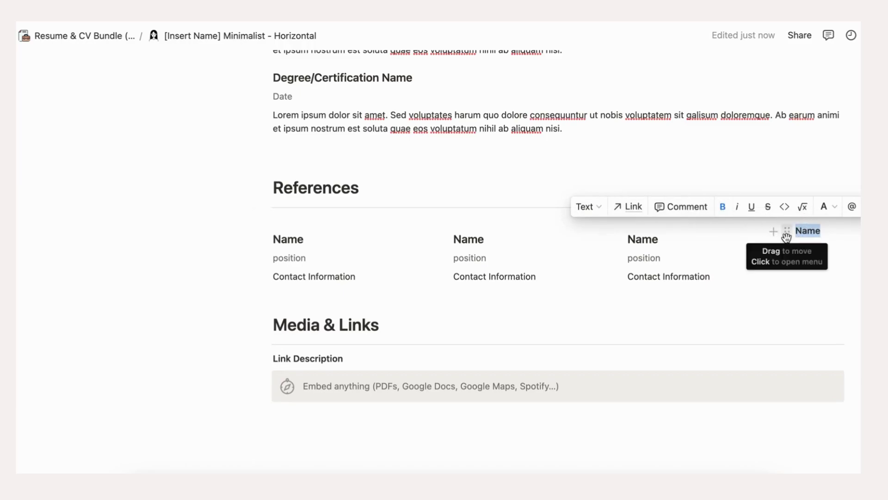
key("BackSpace")
key("BackSpace")
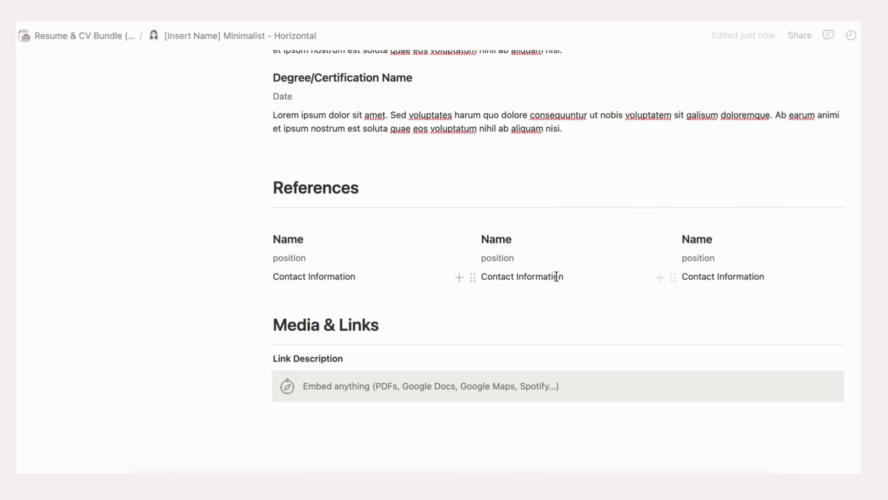
Insert an empty line above Media & Links and type /columns on it.
left_click(357, 306)
left_click(274, 325)
key("Return")
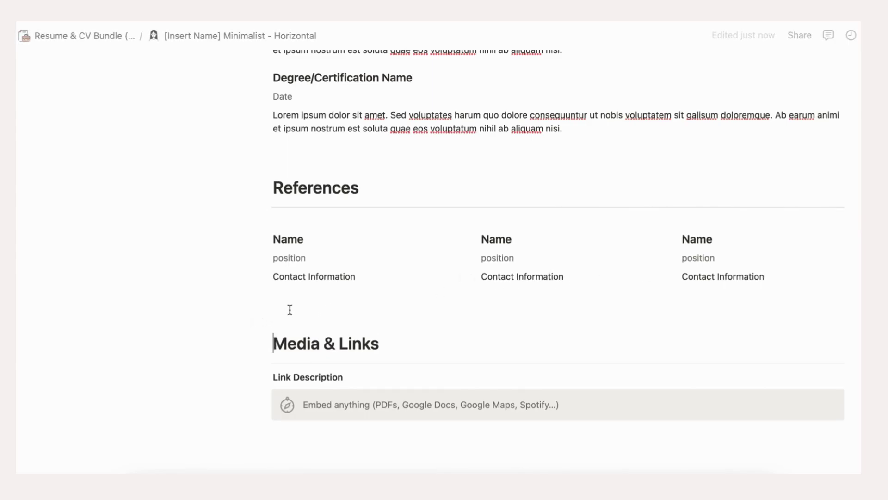
left_click(290, 310)
type("/column")
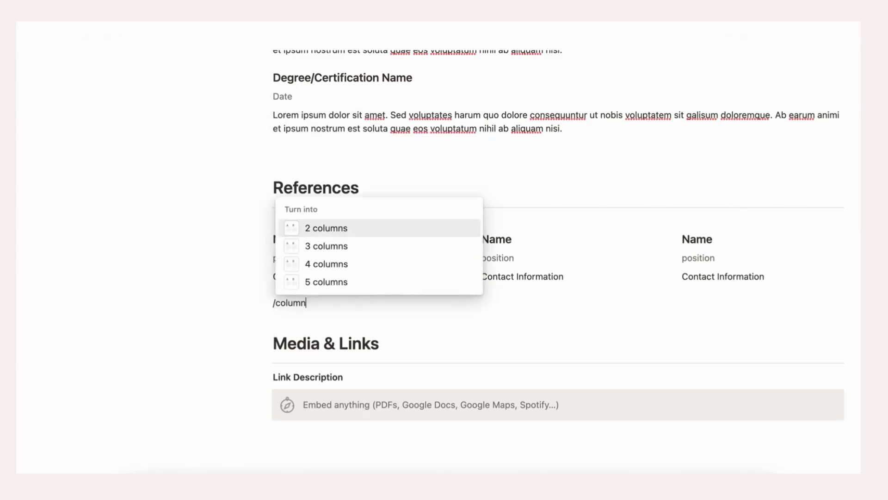
type("s")
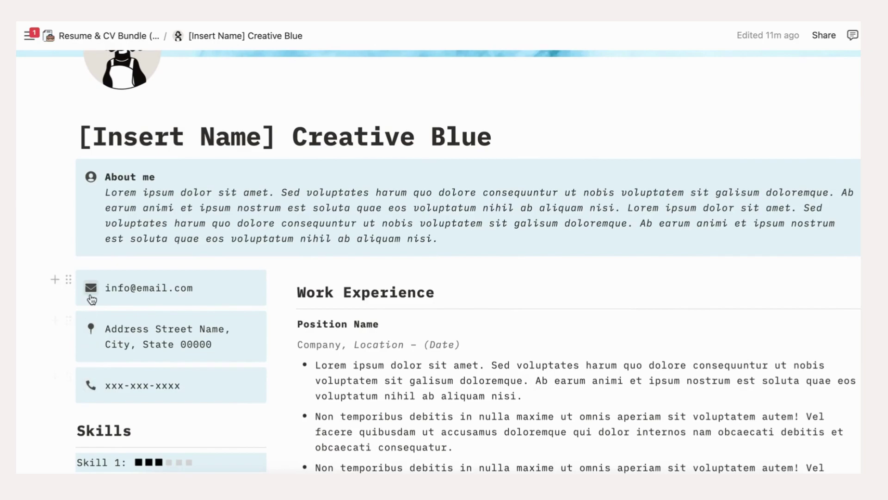
Bring up the icon picker for the envelope icon beside the sample email address.
left_click(91, 288)
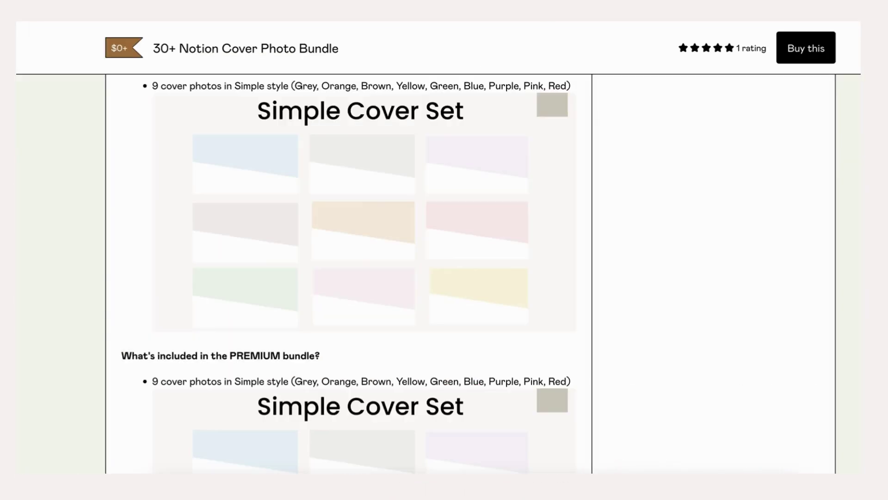
Scroll through the 30+ Notion Cover Photo Bundle's cover set previews.
scroll(364, 178, "down", 10)
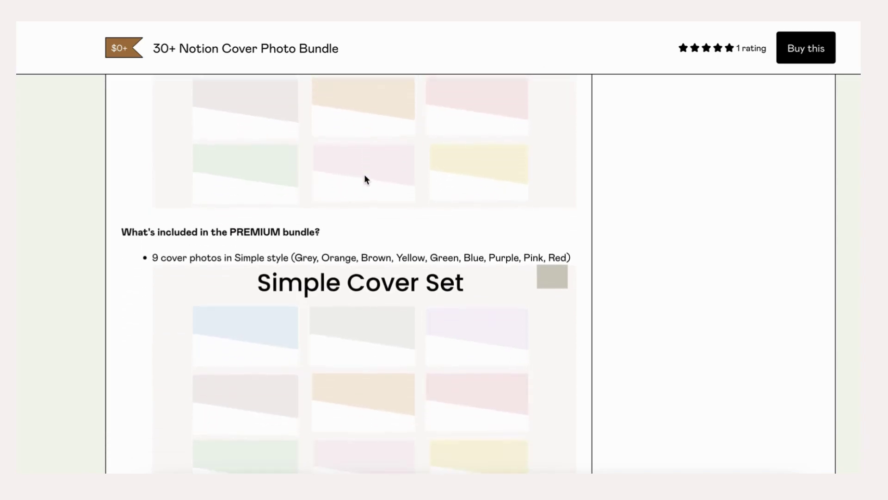
scroll(365, 174, "down", 2)
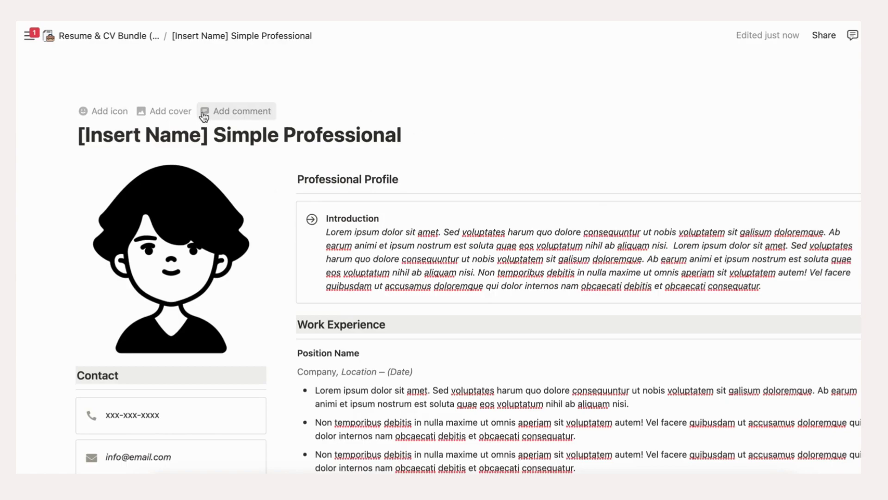
Add a cover banner and upload 1.png from your files as the cover image.
left_click(172, 111)
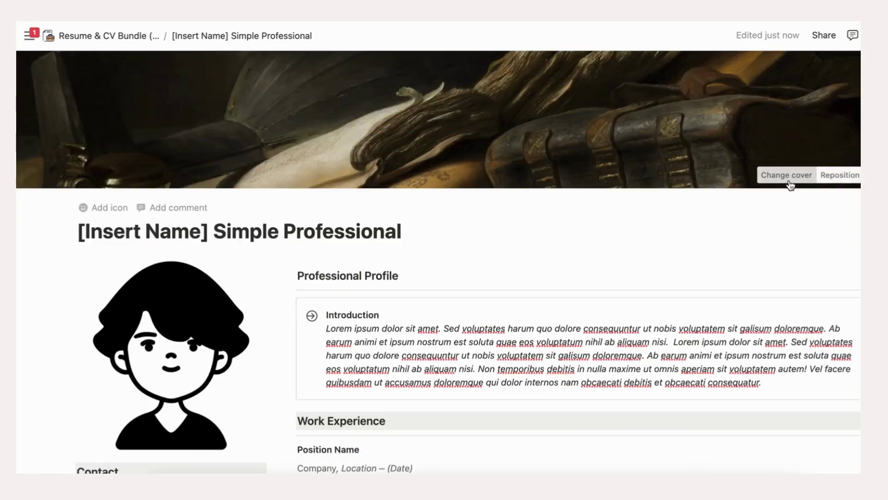
left_click(789, 182)
left_click(646, 177)
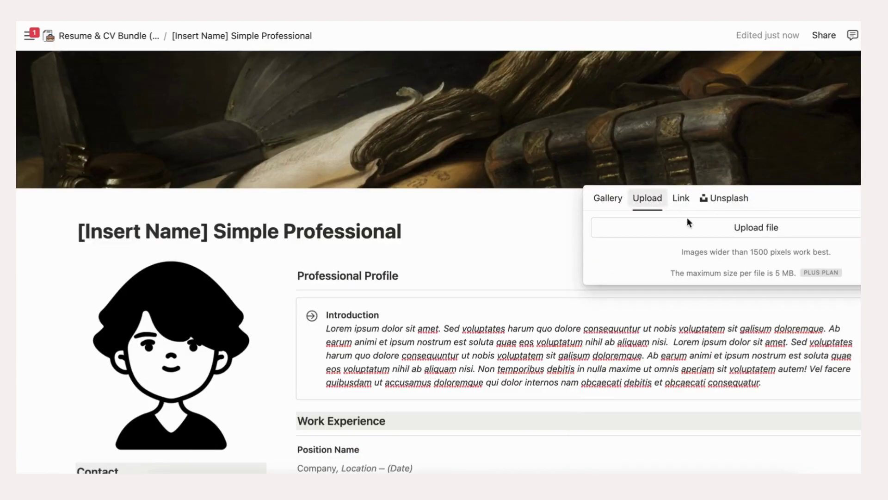
left_click(710, 229)
double_click(362, 162)
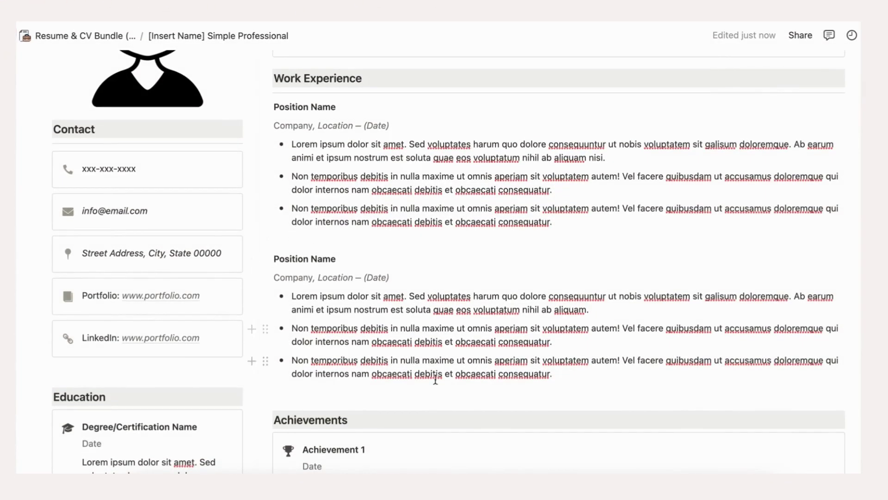
Duplicate the second Position Name heading, company line and bullets into a third work-experience entry.
left_click_drag(859, 381, 275, 257)
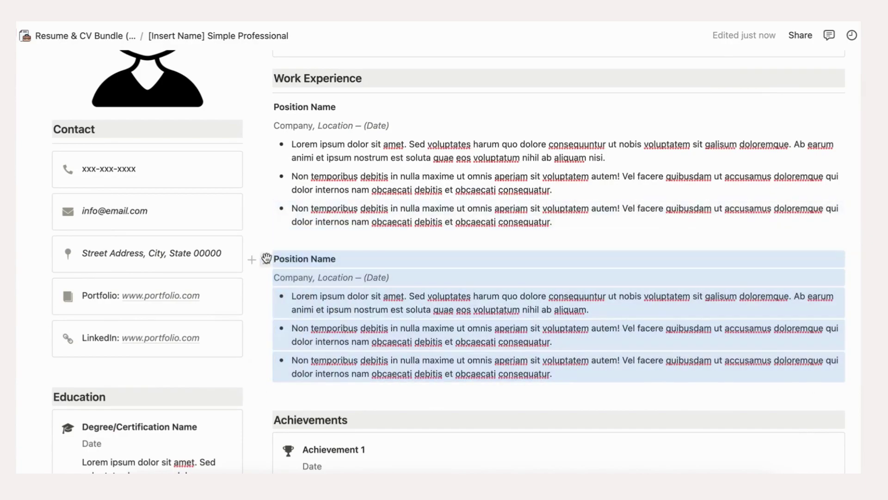
left_click(265, 257)
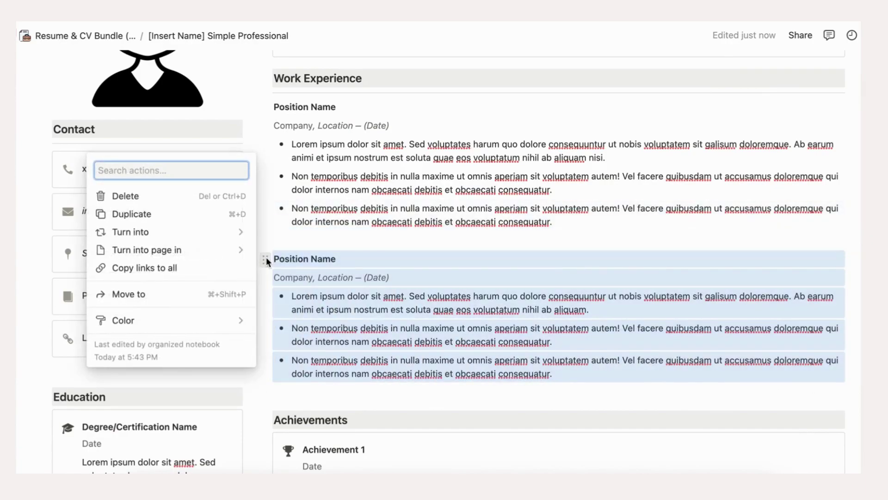
left_click(211, 214)
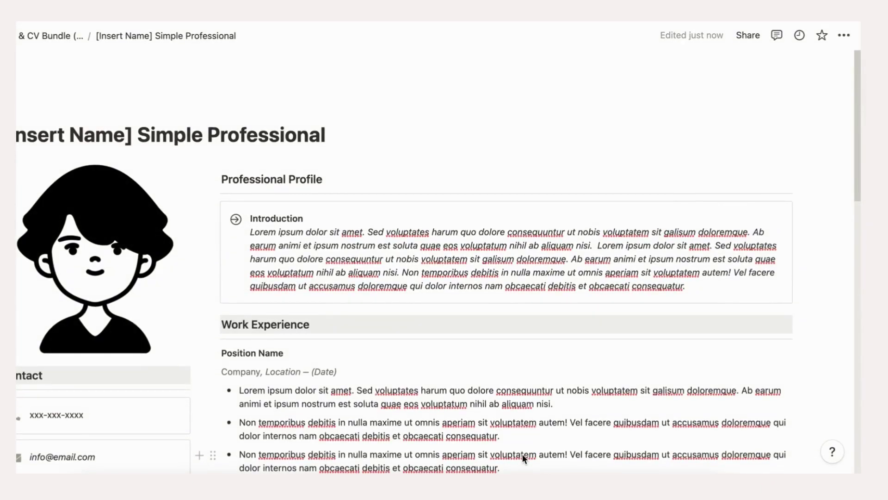
Share the resume to the web with editing, comments and duplicate-as-template all turned off.
left_click(748, 36)
left_click(835, 206)
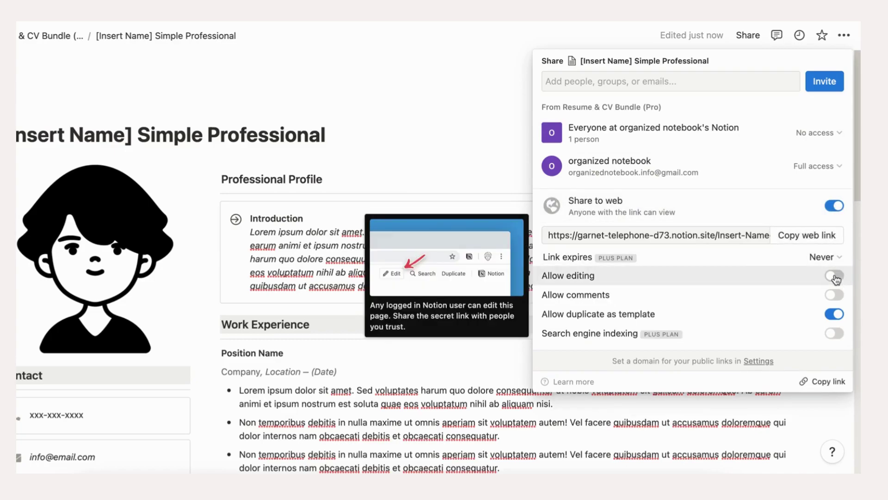
left_click(836, 276)
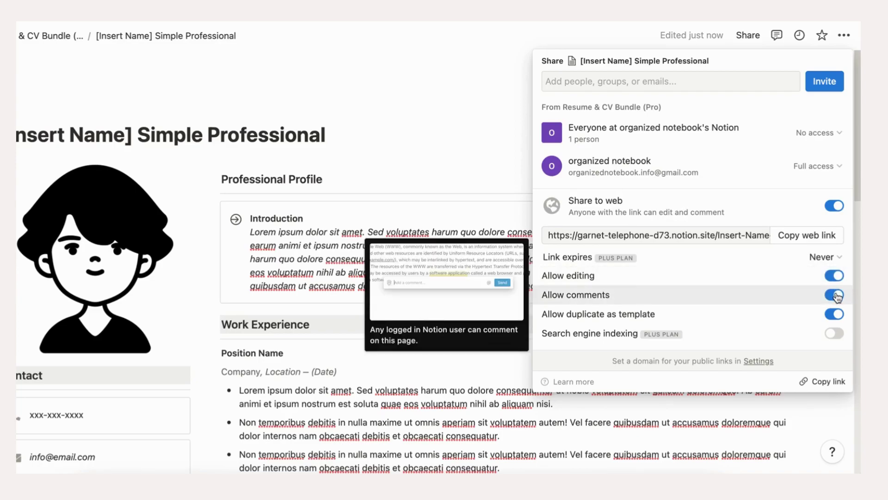
mouse_move(837, 279)
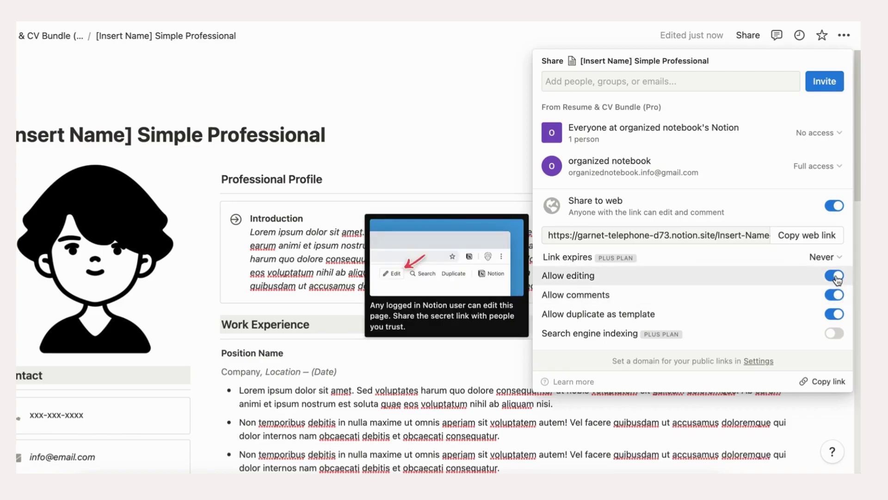
left_click(836, 277)
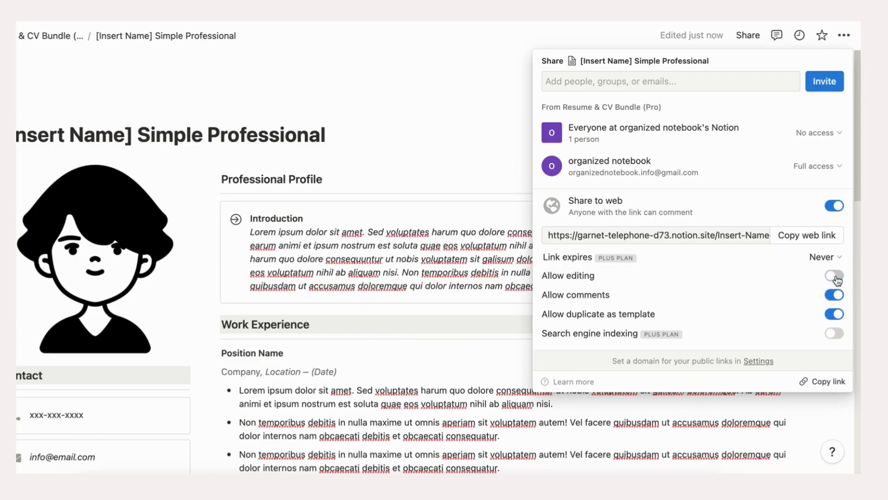
left_click(837, 296)
mouse_move(836, 317)
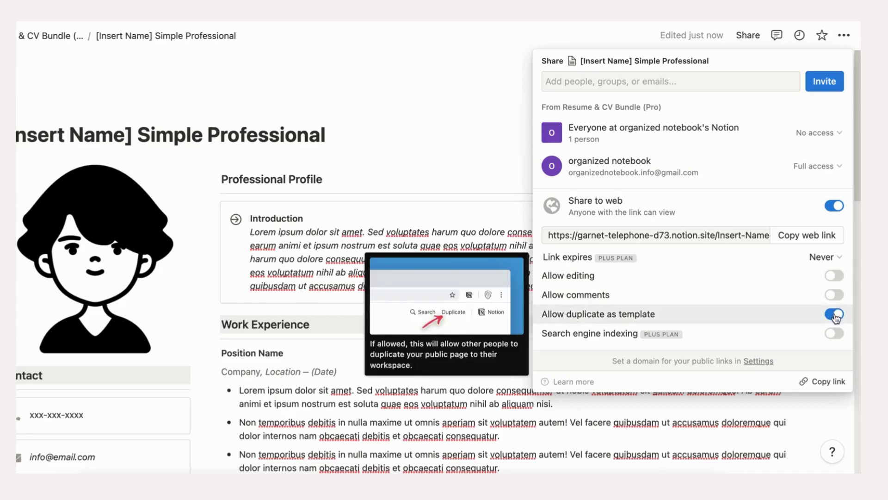
left_click(837, 316)
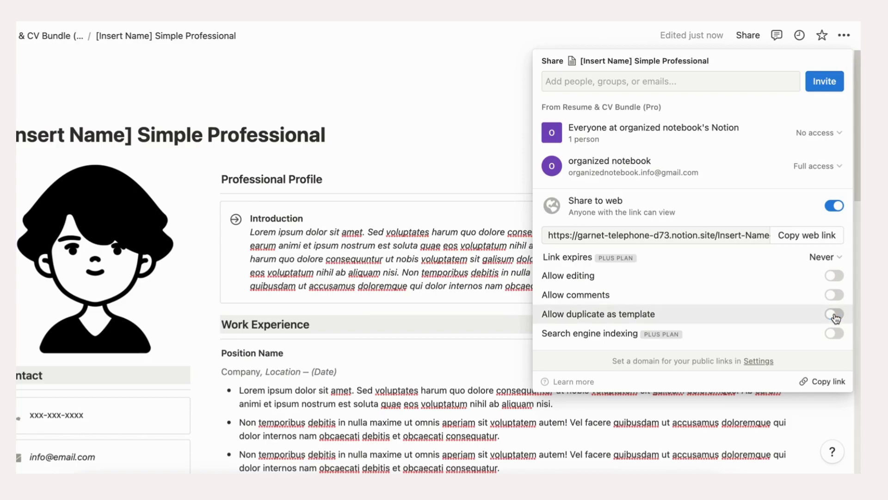
mouse_move(733, 310)
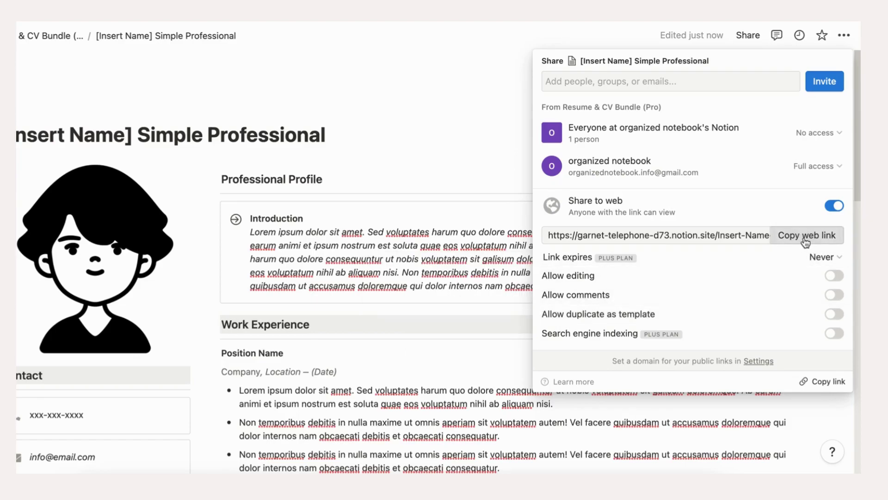
Dismiss the Share popover after reviewing the web link and indexing options.
mouse_move(641, 342)
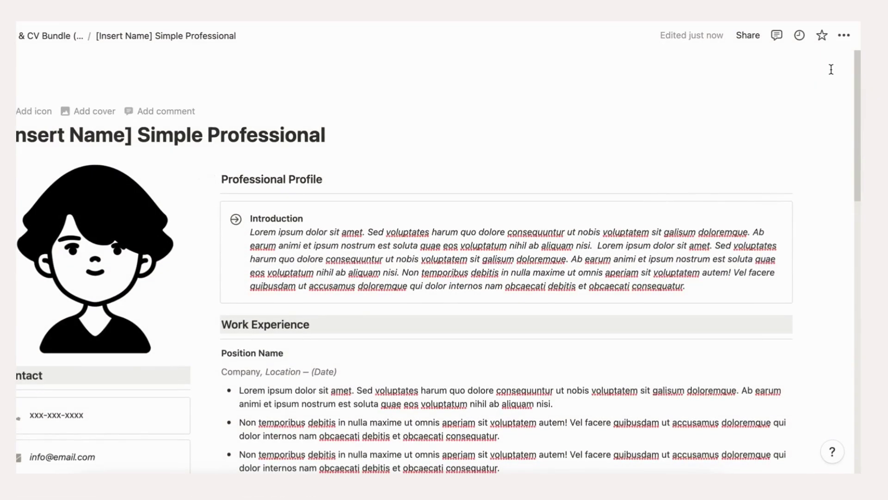
Export the resume as a PDF on A4 paper with Scale percent set to 70.
left_click(845, 37)
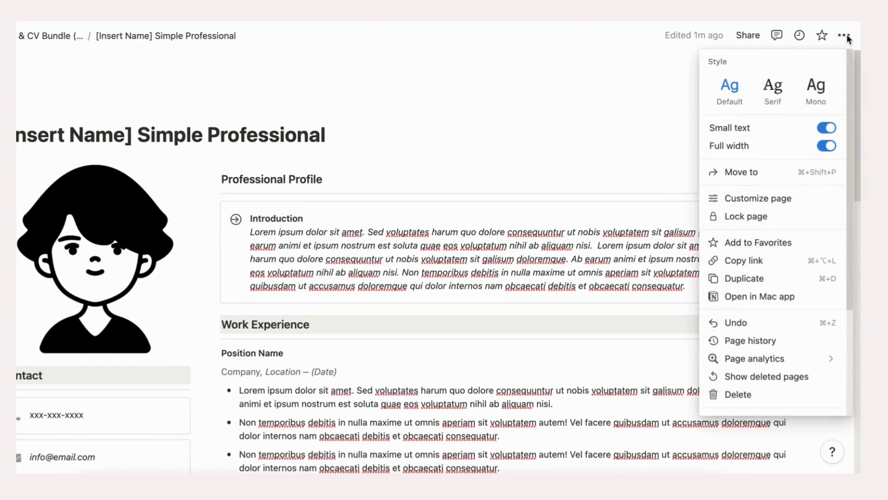
scroll(781, 213, "down", 5)
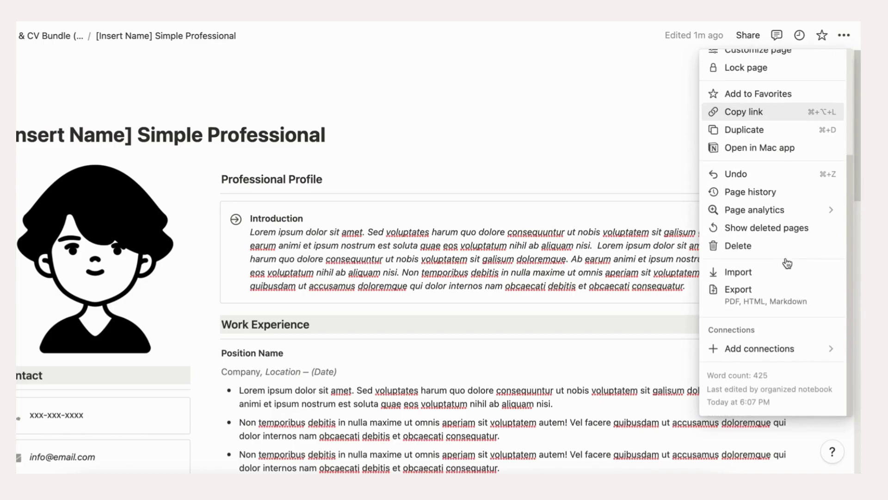
left_click(757, 301)
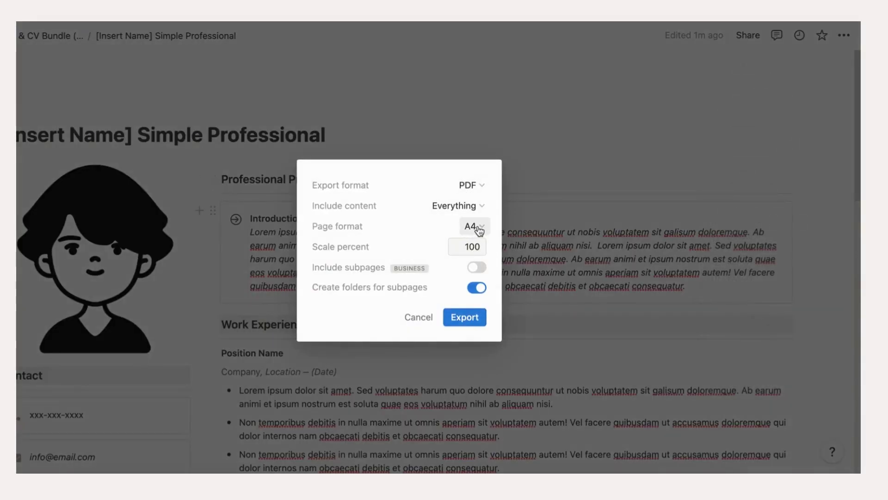
double_click(476, 251)
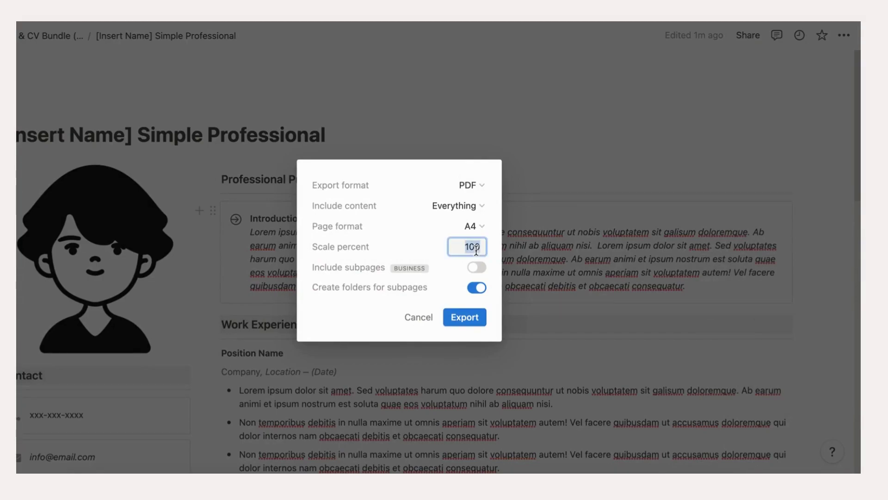
type("4")
key("BackSpace")
type("0")
key("BackSpace")
type("7")
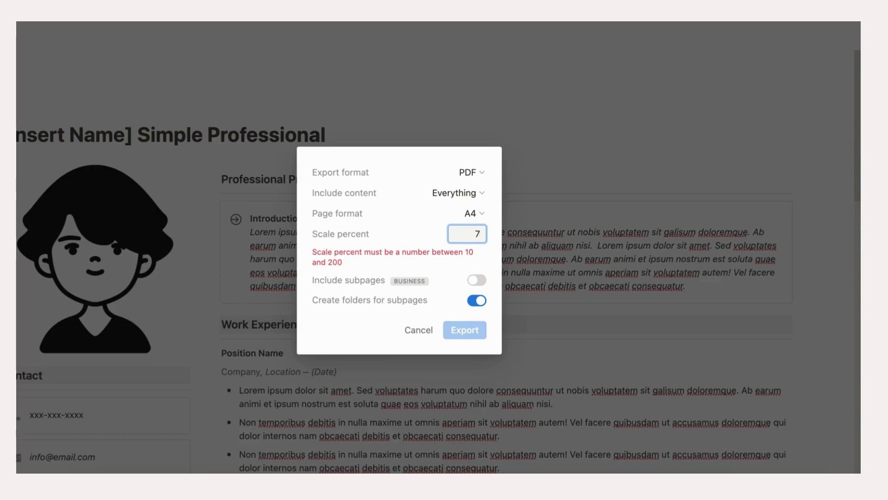
type("0")
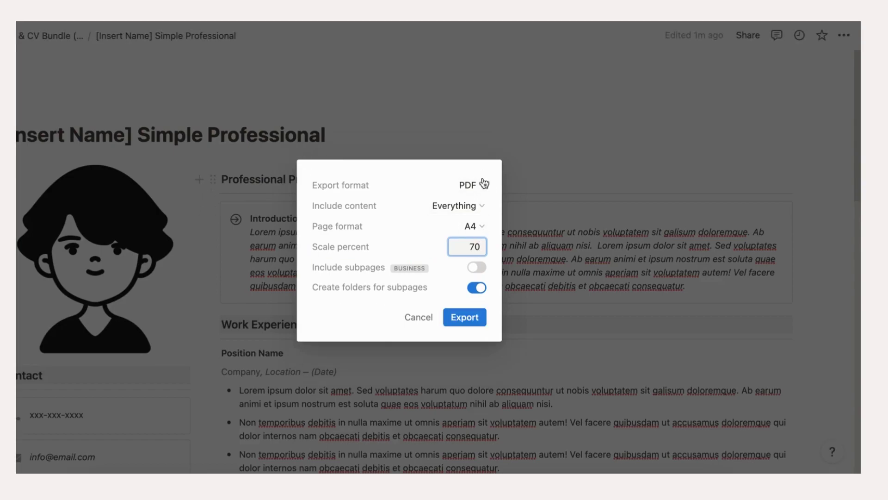
left_click(462, 319)
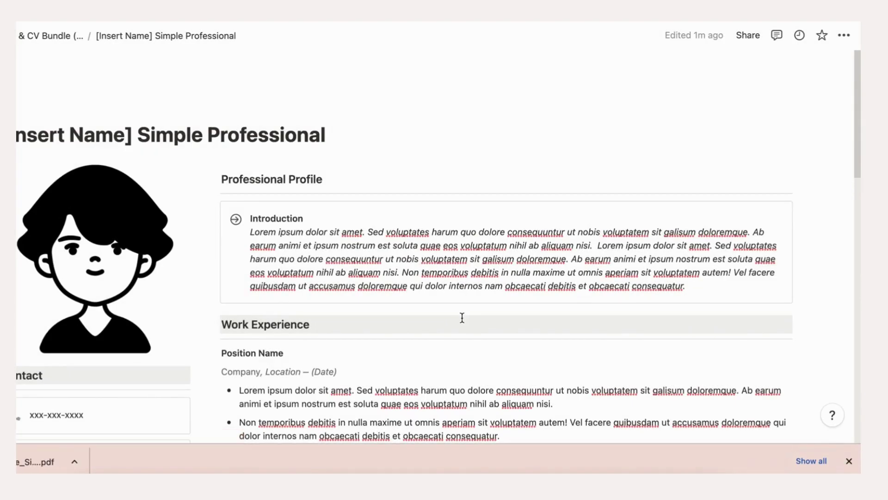
Open Simple_Professional (4).pdf and scroll through both pages to References and back up.
left_click(44, 461)
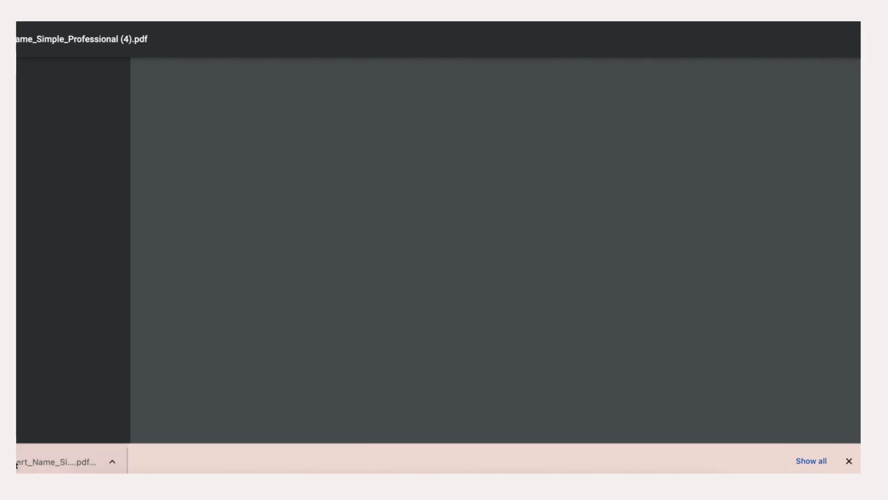
scroll(240, 267, "down", 2)
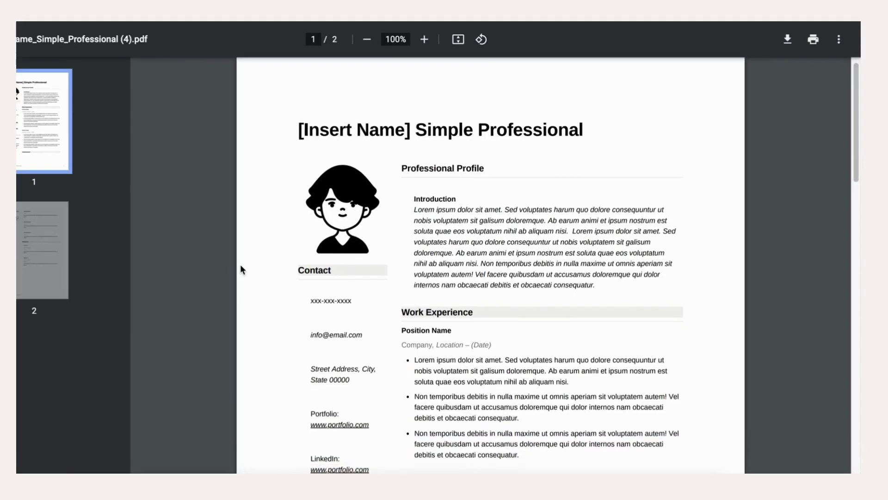
scroll(240, 267, "down", 11)
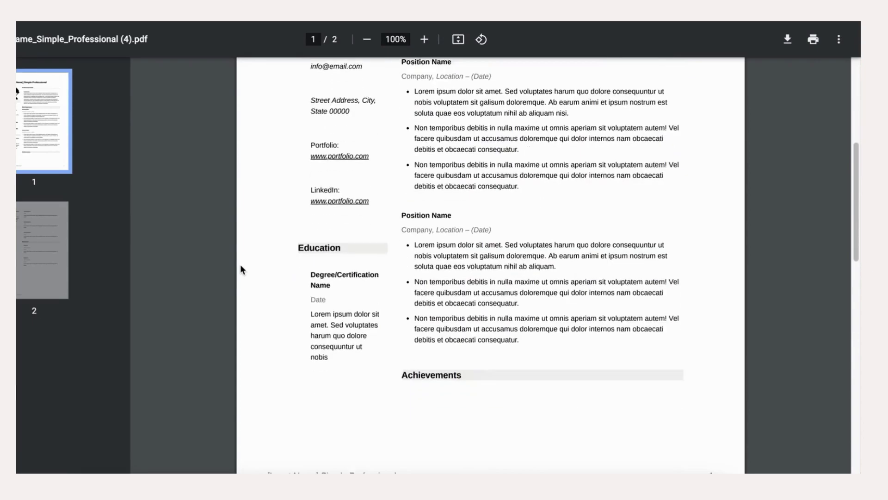
scroll(241, 265, "down", 9)
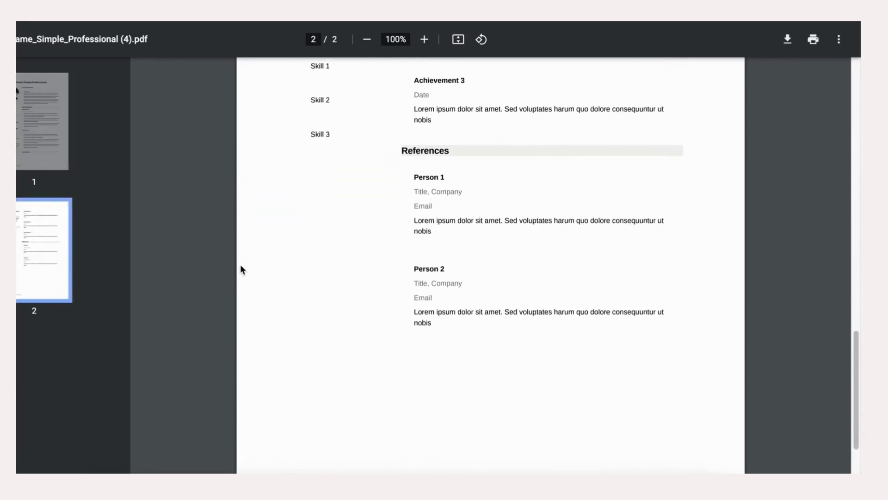
scroll(240, 264, "up", 20)
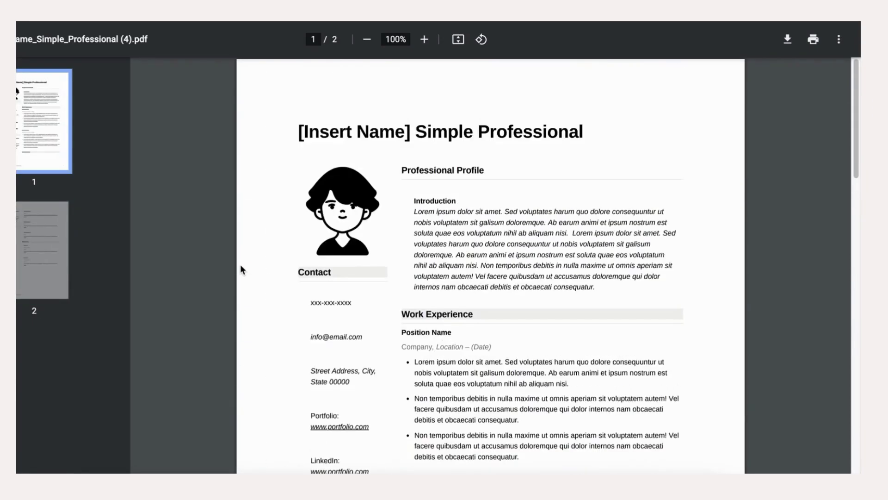